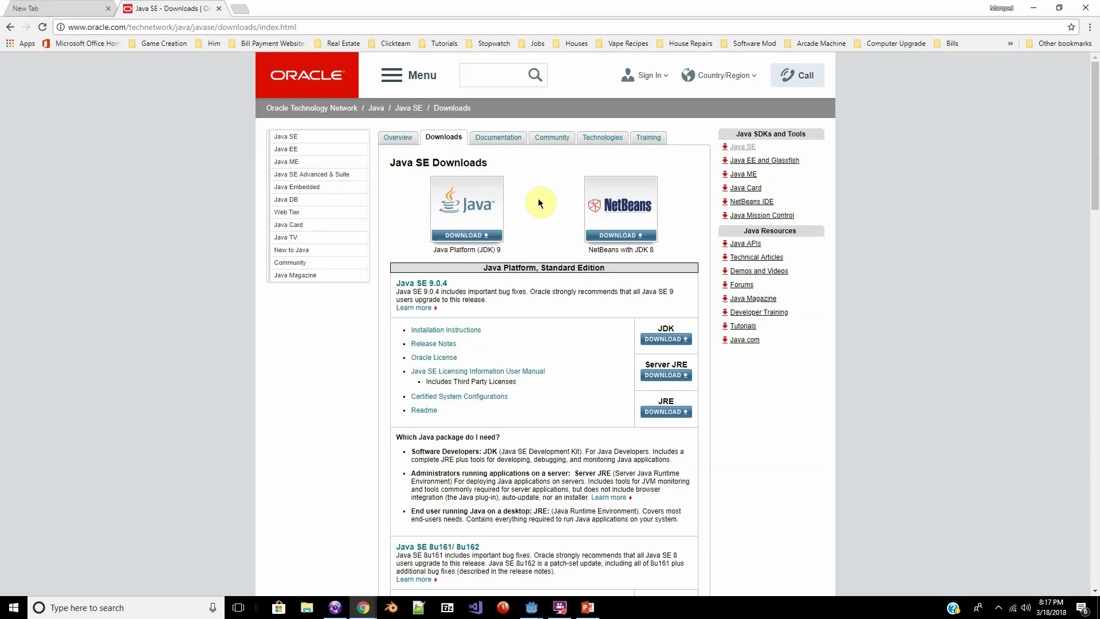
# - Open Oracle's Java SE Development Kit 9 download page, then switch to Chrome's new tab
pyautogui.click(474, 224)
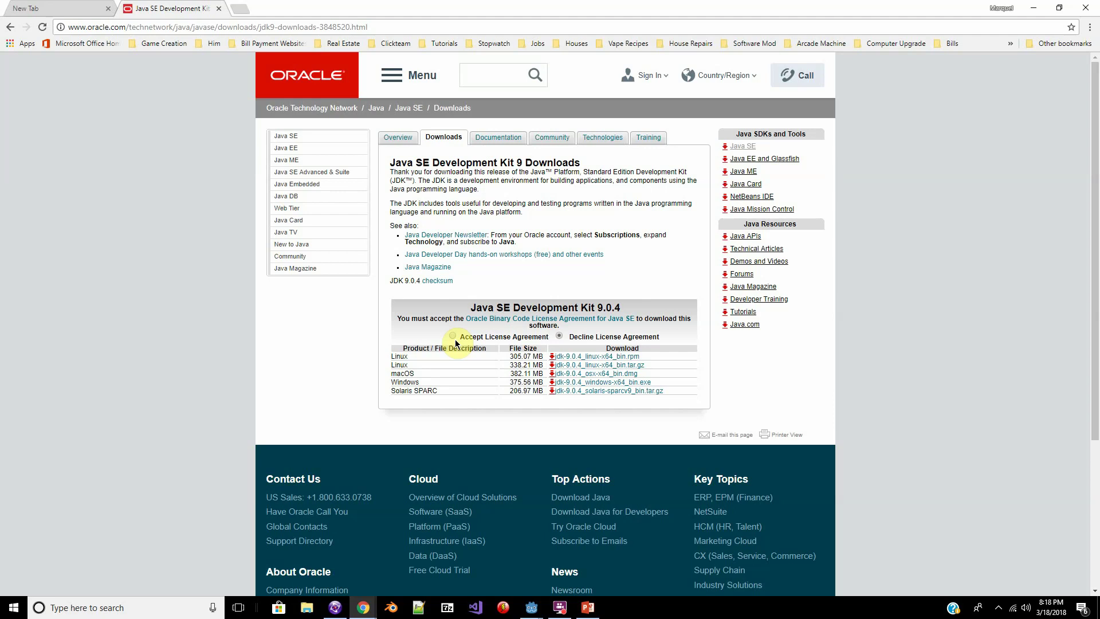
pyautogui.click(26, 8)
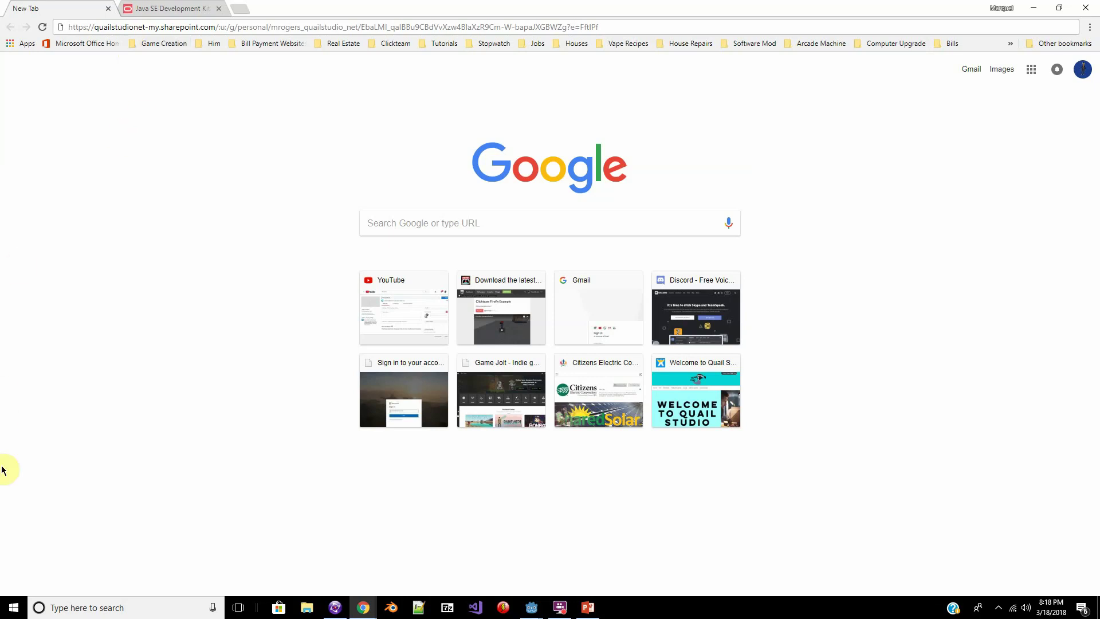
# - Open the Windows Start menu to launch Android SDK Manager
pyautogui.click(13, 609)
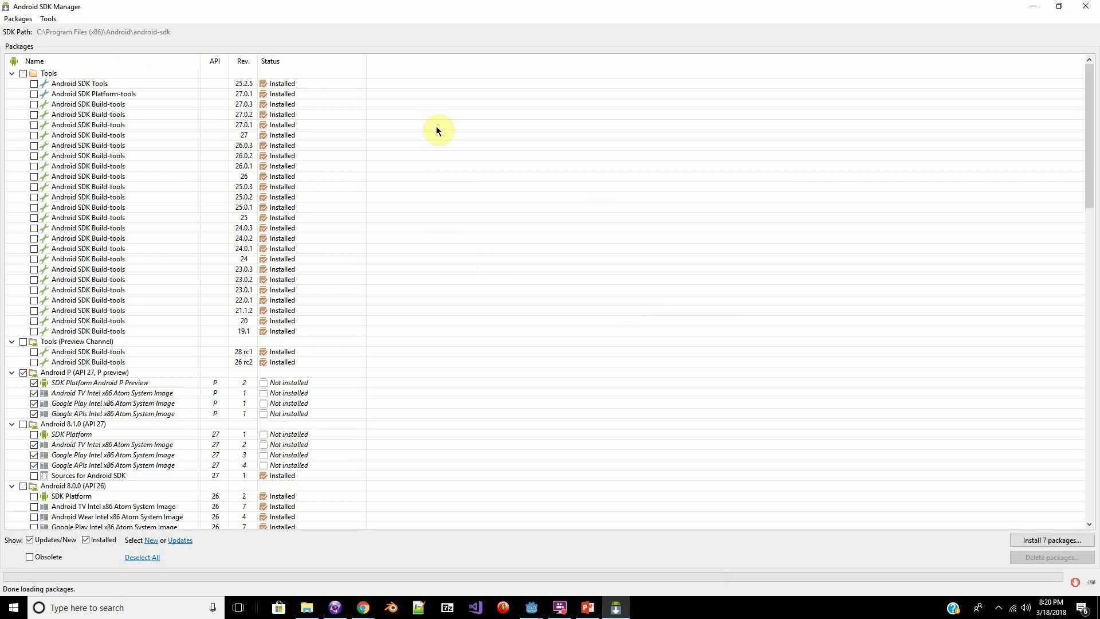
# - Turn the Installed packages filter off and back on to review the list
pyautogui.scroll(-3, 371, 149)
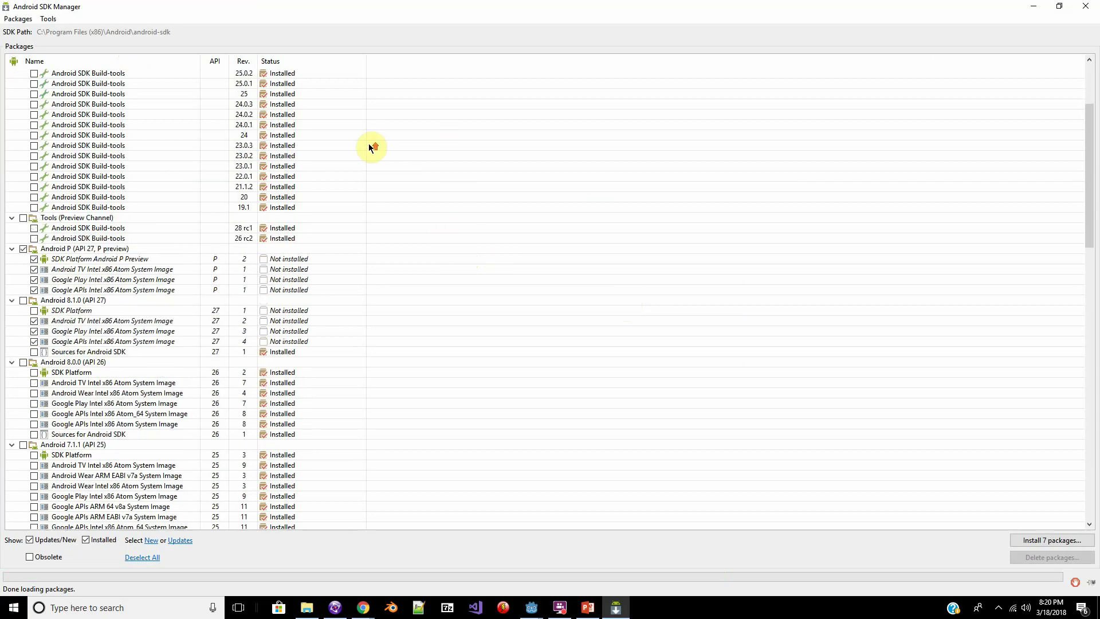
pyautogui.scroll(3, 369, 148)
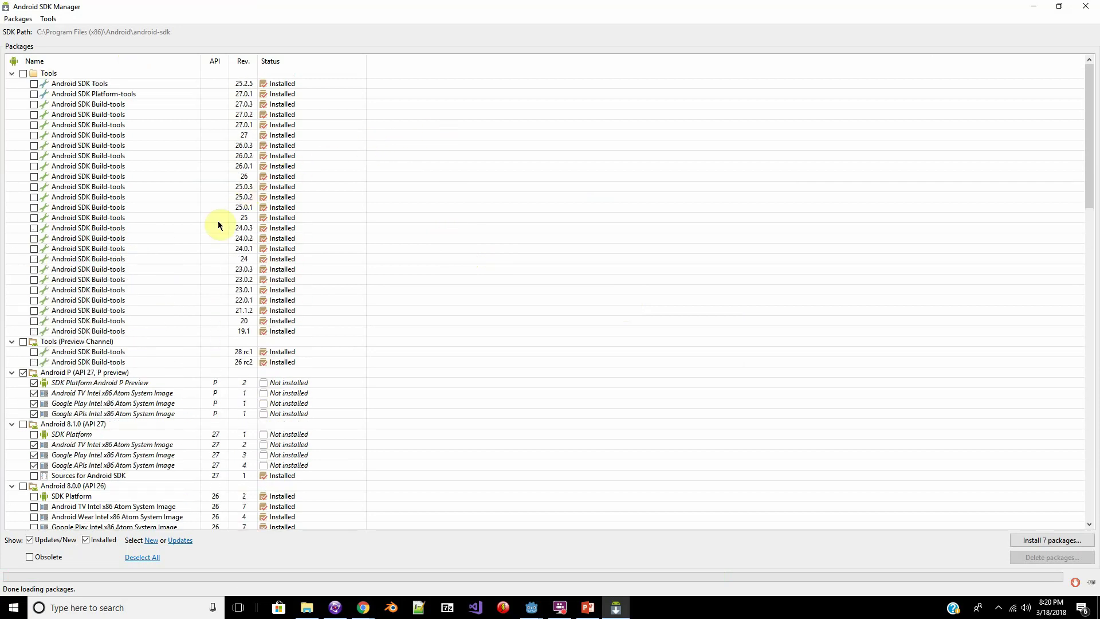
pyautogui.click(86, 539)
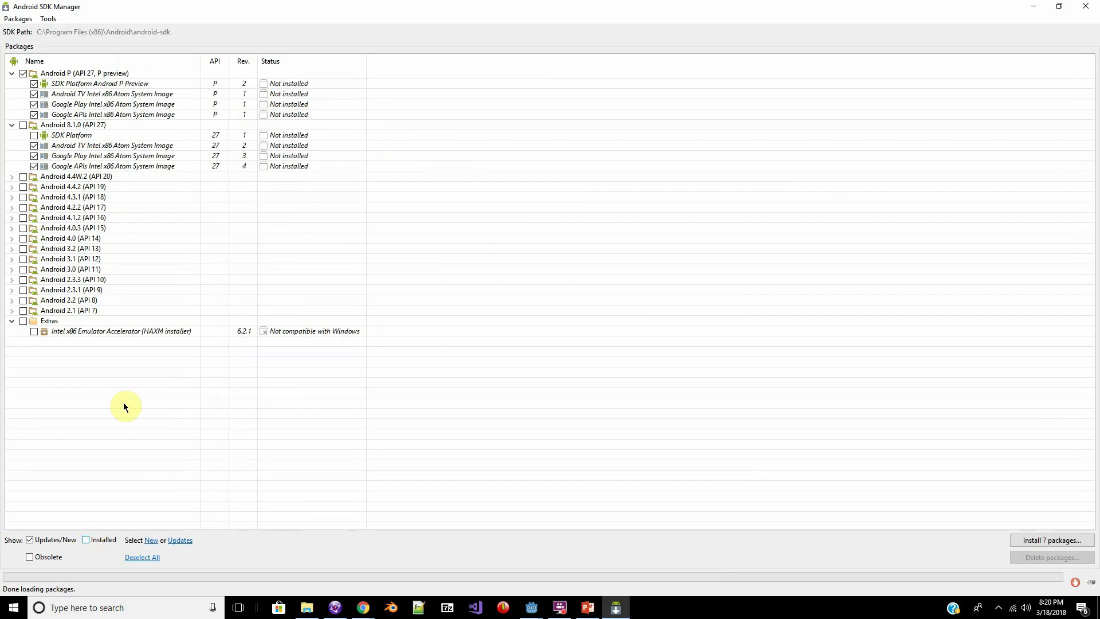
pyautogui.click(86, 540)
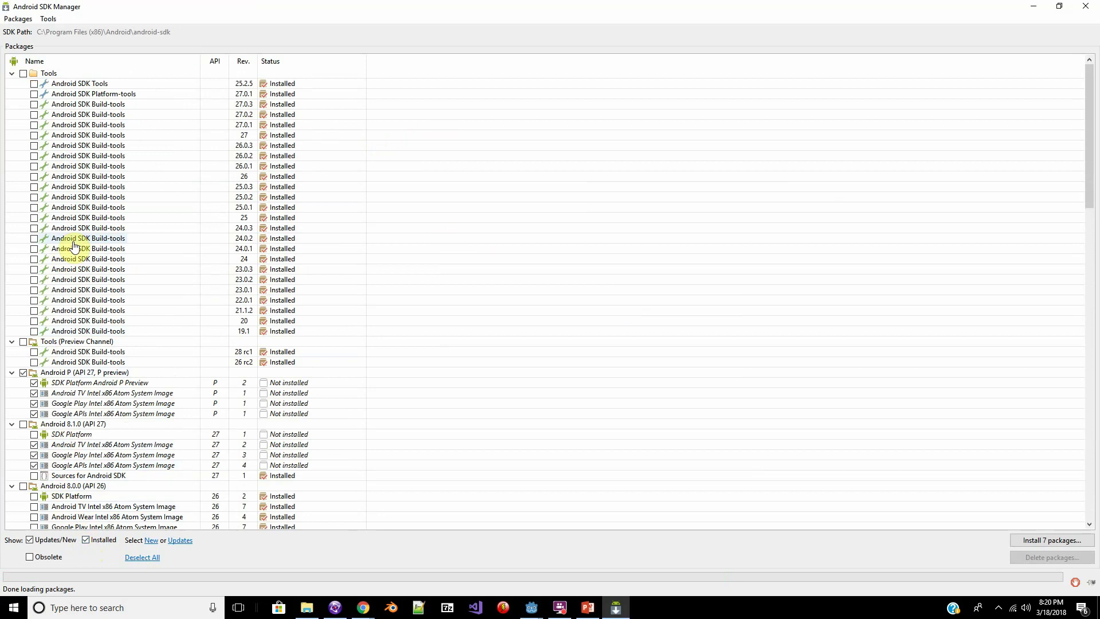
# - Collapse the Tools and Android 6.0 through P groups, then mark the Tools and Android P groups
pyautogui.click(11, 73)
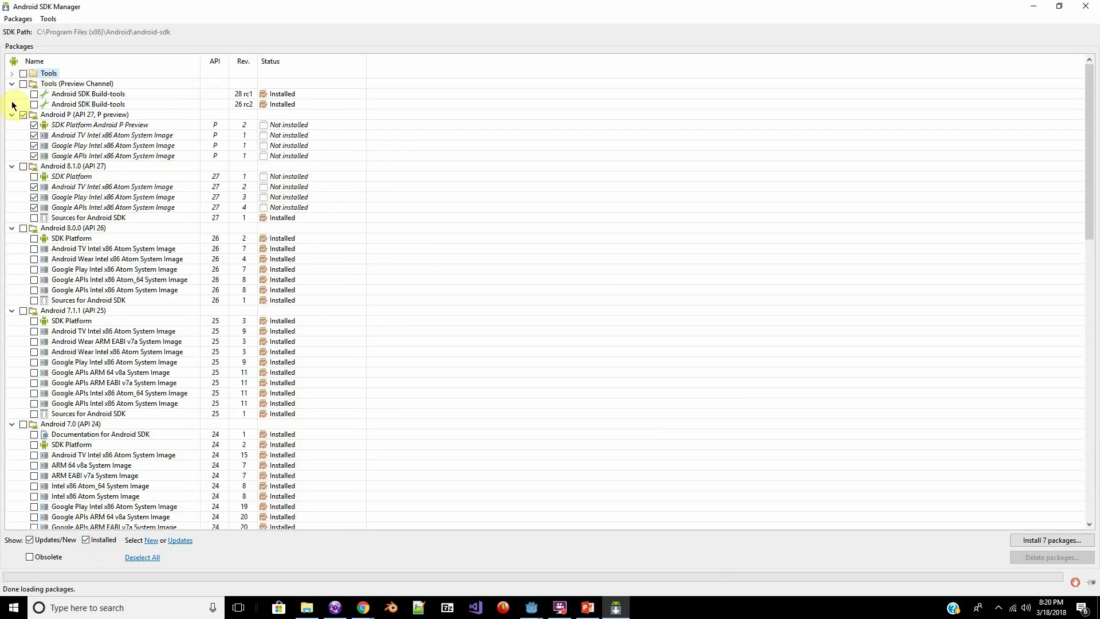
pyautogui.click(11, 83)
pyautogui.click(11, 94)
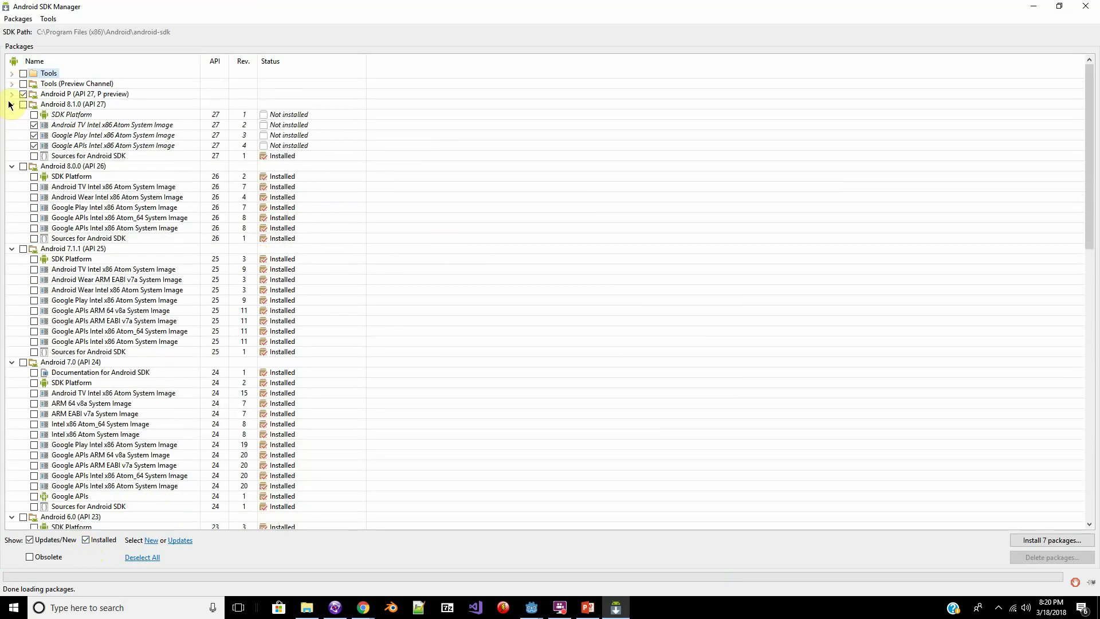
pyautogui.click(12, 104)
pyautogui.click(12, 114)
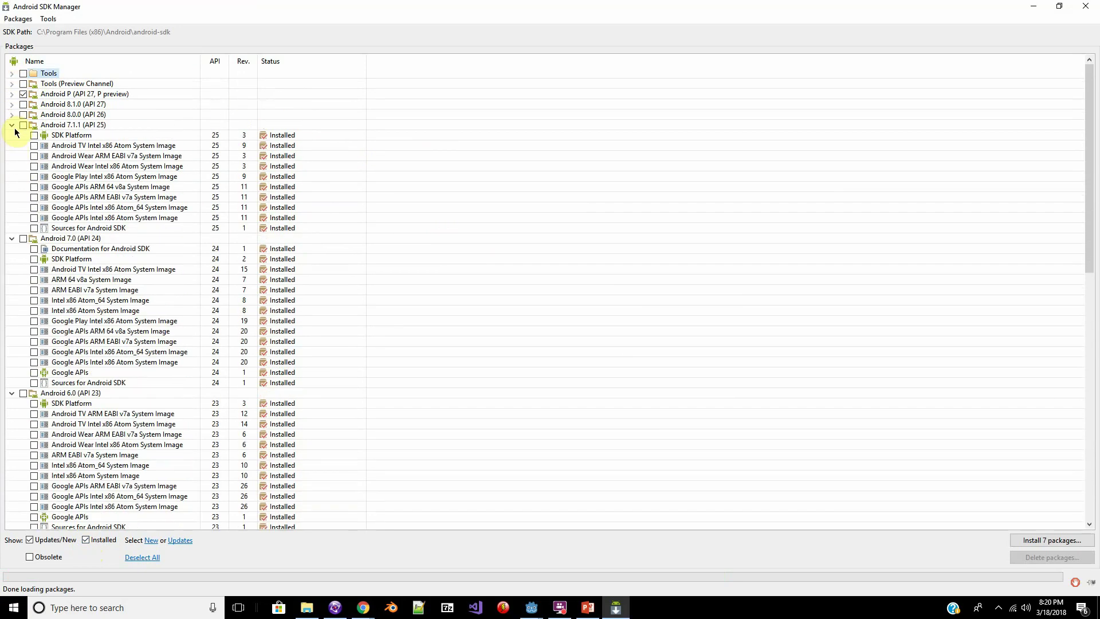
pyautogui.click(11, 125)
pyautogui.click(12, 135)
pyautogui.click(11, 146)
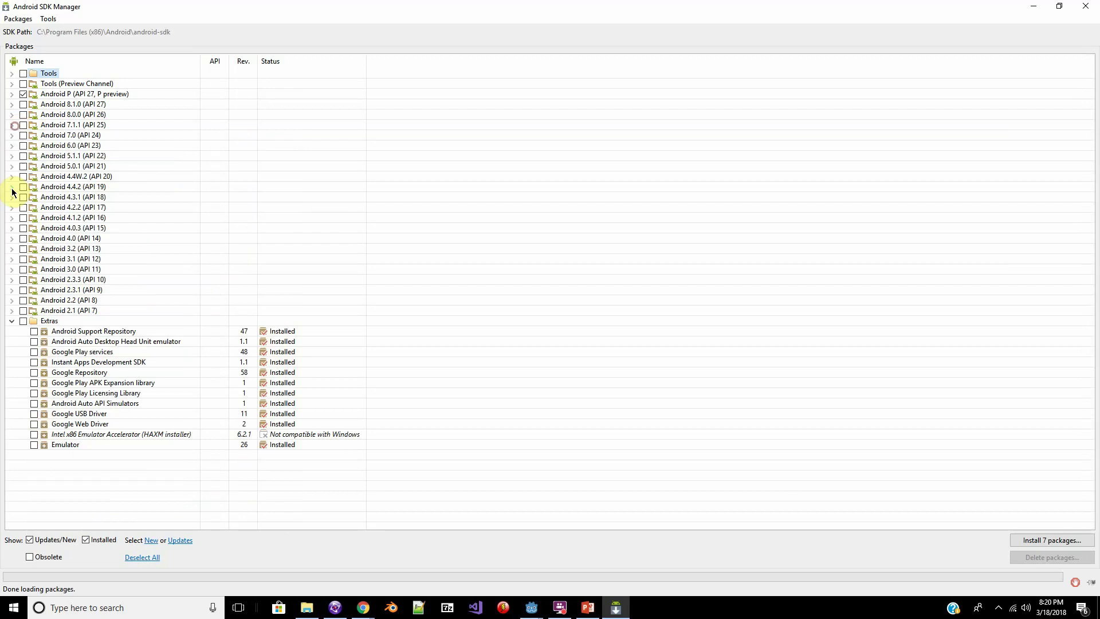
pyautogui.click(23, 73)
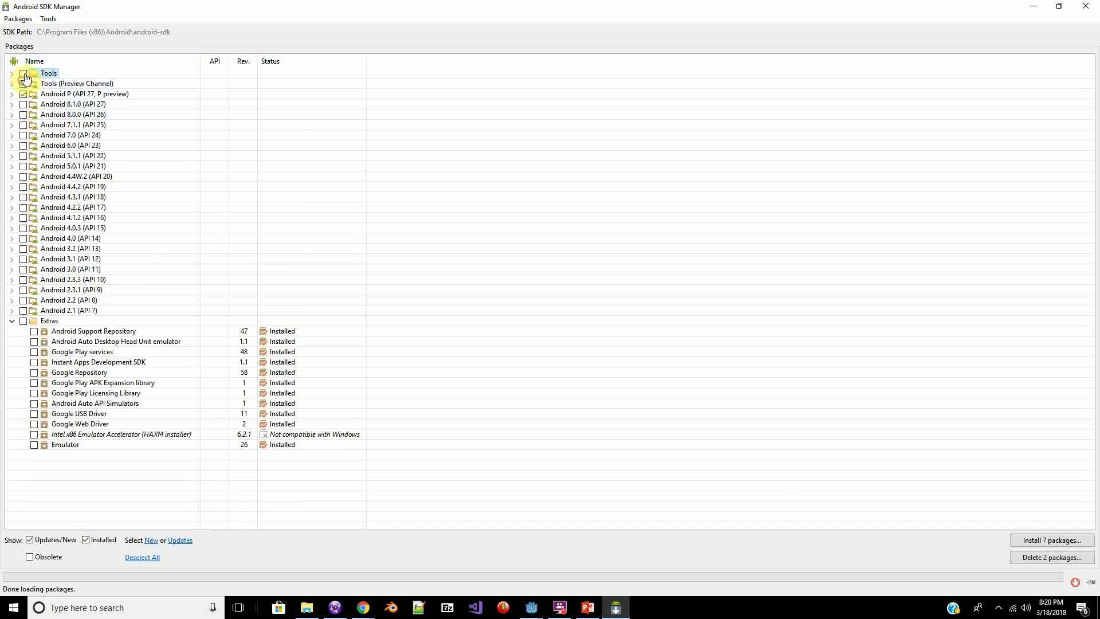
pyautogui.click(22, 94)
# - Return to Clickteam Fusion with Application 1's single 640x480 frame storyboard
pyautogui.moveTo(95, 363)
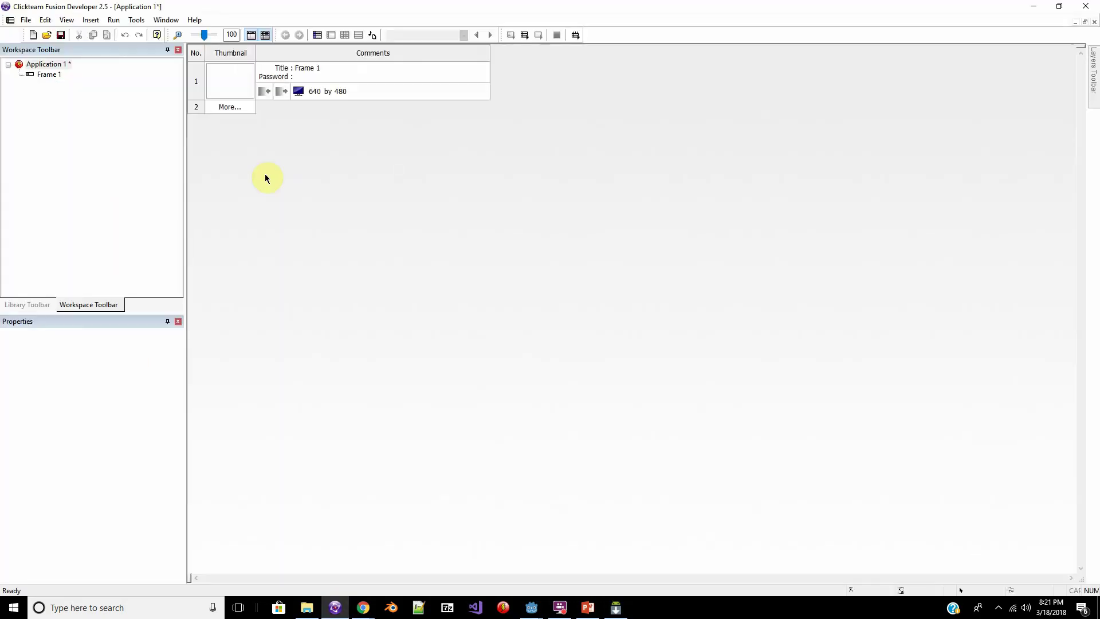
# - Show the General preferences with the Android exporter selected to reveal its JDK and SDK paths
pyautogui.click(137, 19)
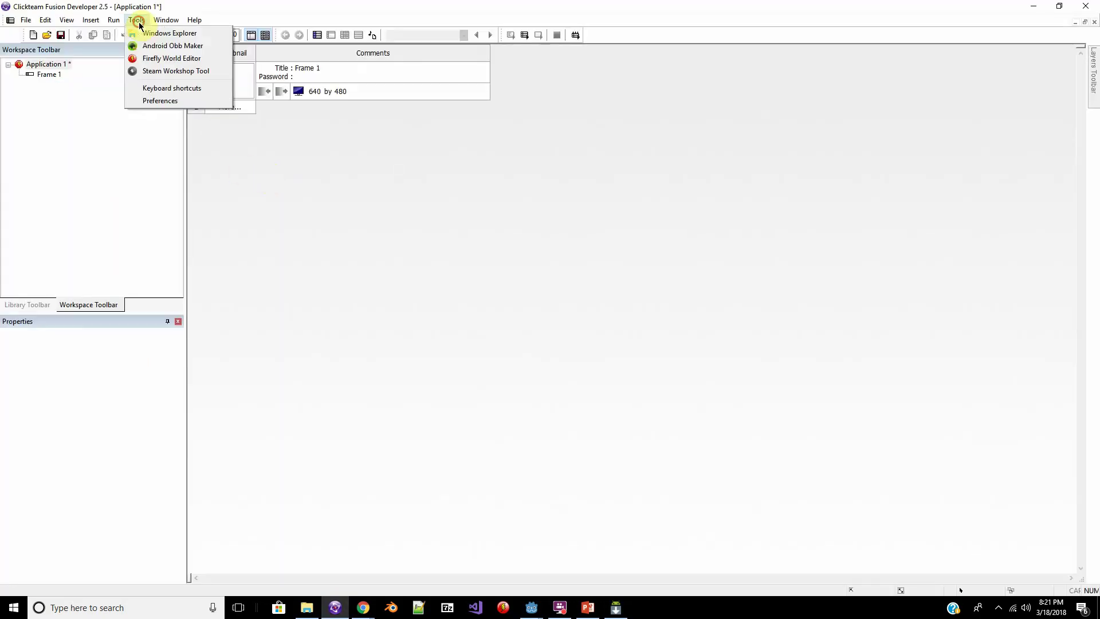
pyautogui.click(163, 100)
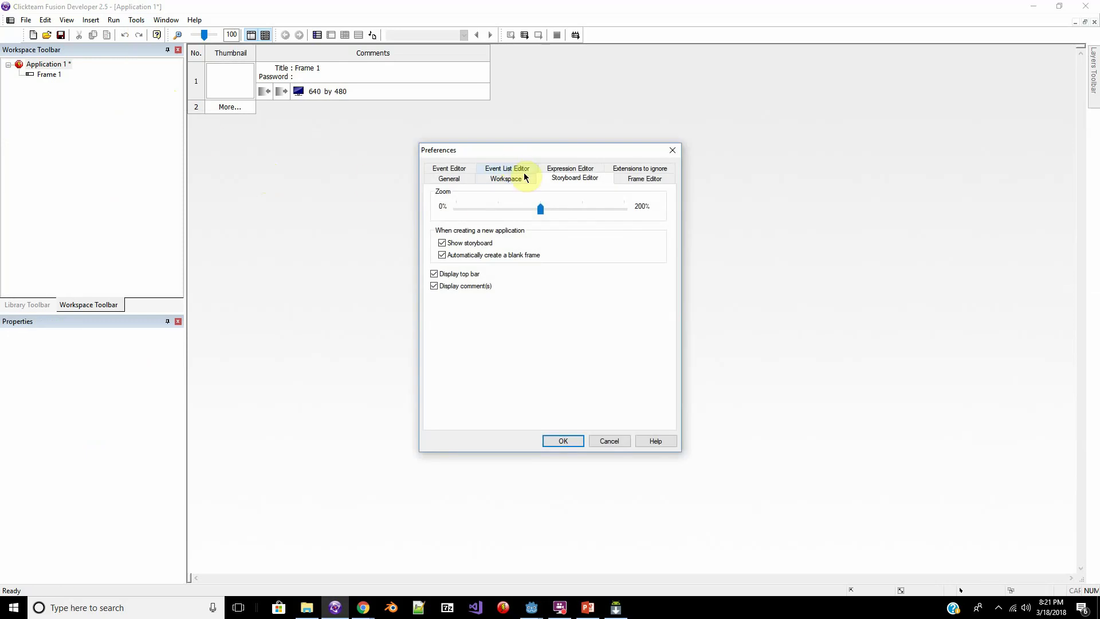
pyautogui.click(450, 182)
pyautogui.click(523, 365)
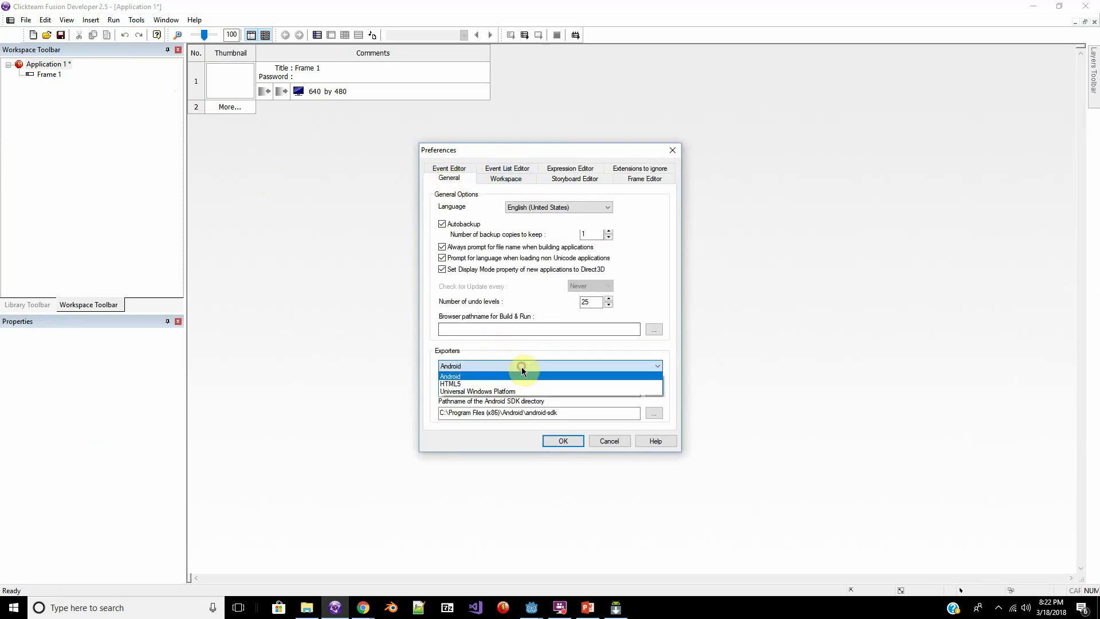
pyautogui.click(507, 376)
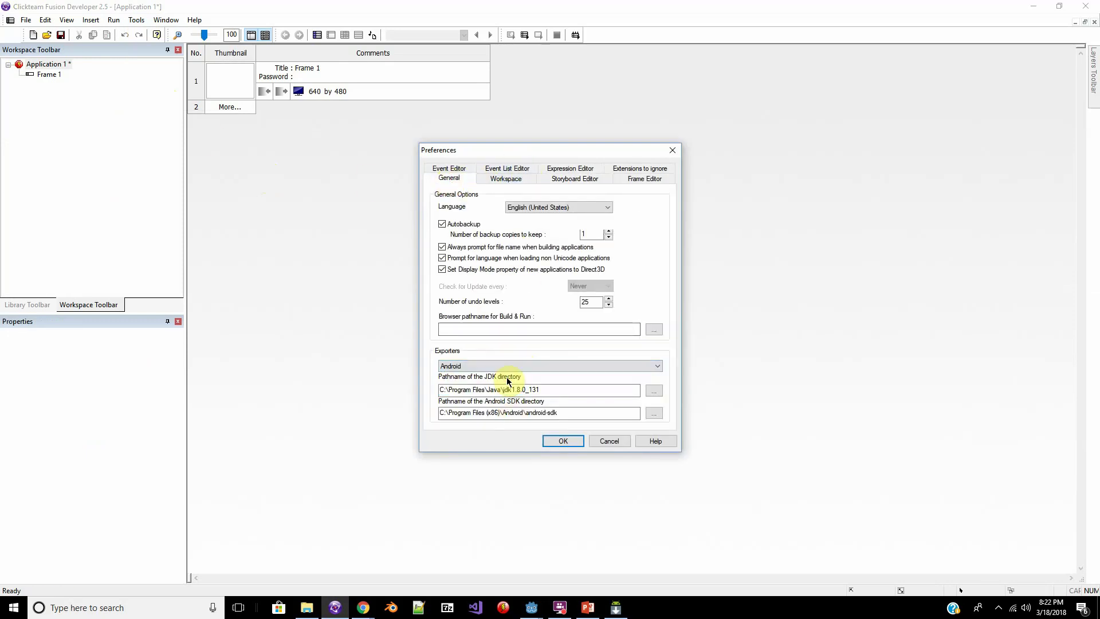
# - Browse for the Android SDK folder, then close the folder browser without changes
pyautogui.click(655, 413)
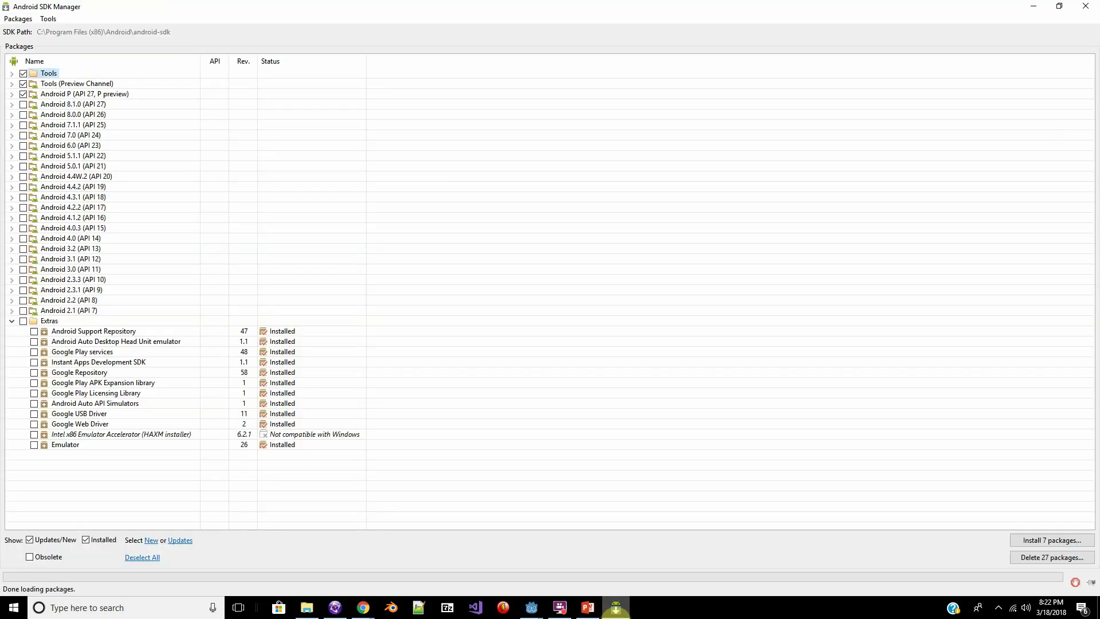
pyautogui.click(615, 607)
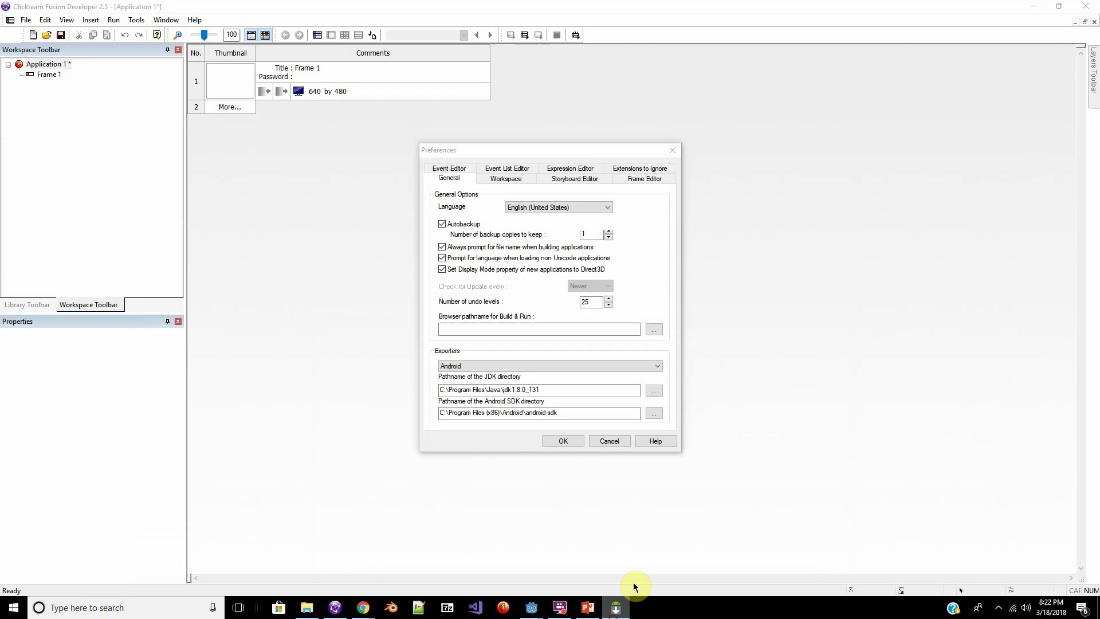
pyautogui.click(654, 413)
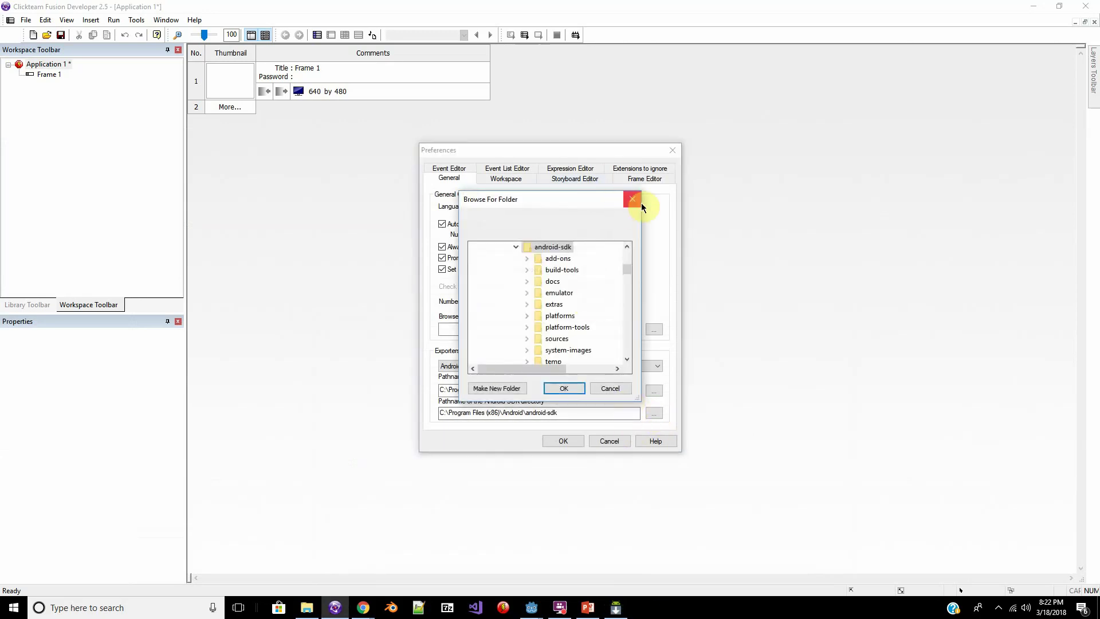
pyautogui.scroll(3, 579, 275)
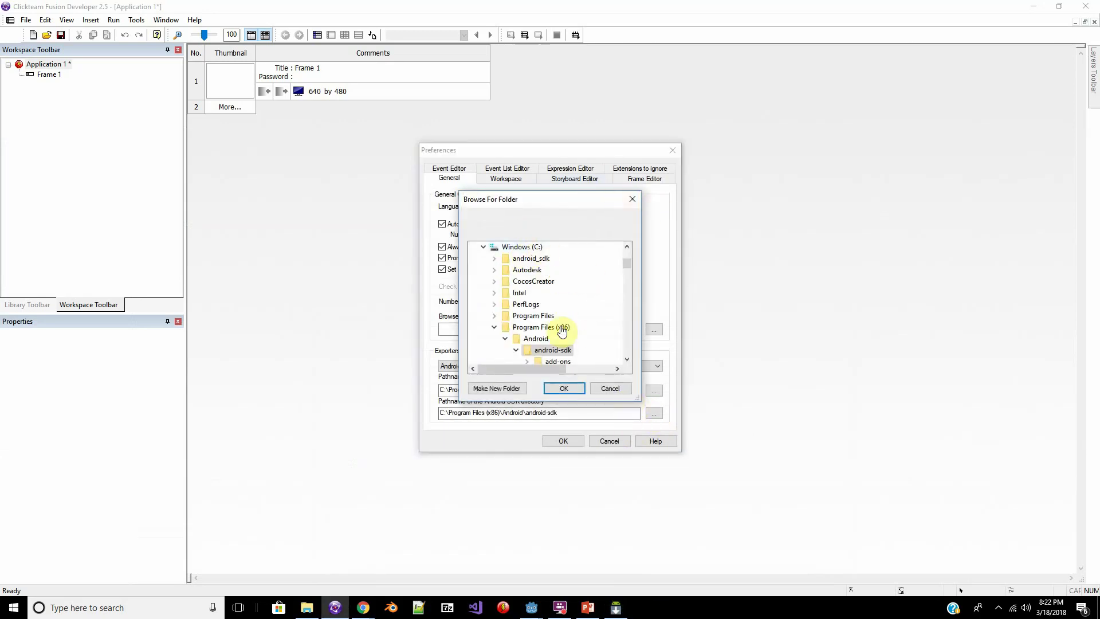
pyautogui.click(631, 198)
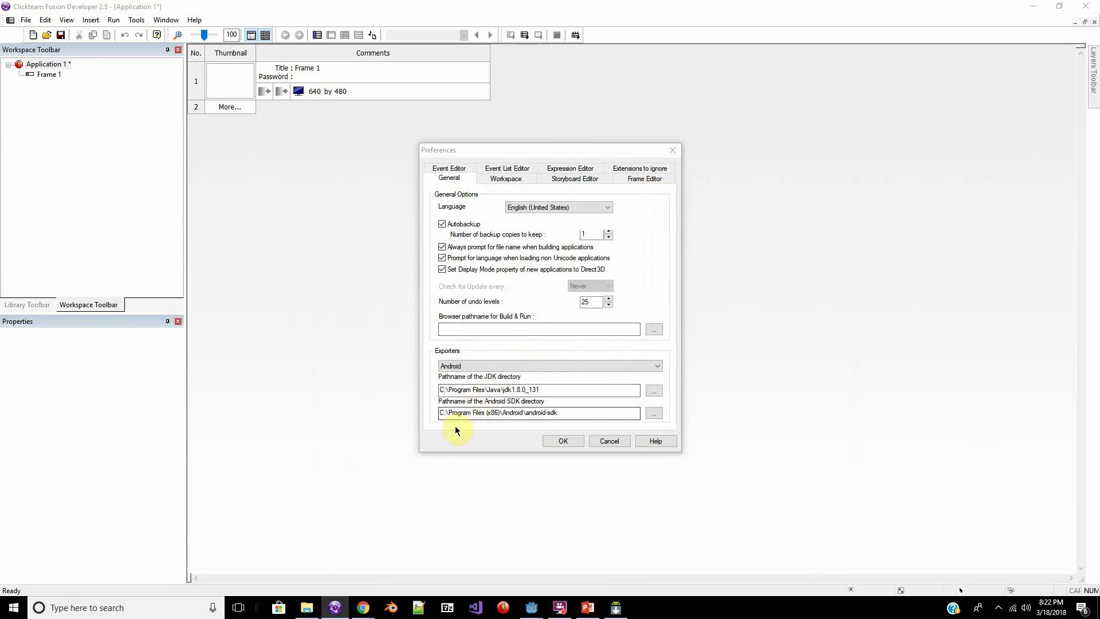
# - Confirm JDK path jdk1.8.0_131 and SDK path android-sdk, and apply them with OK
pyautogui.click(446, 390)
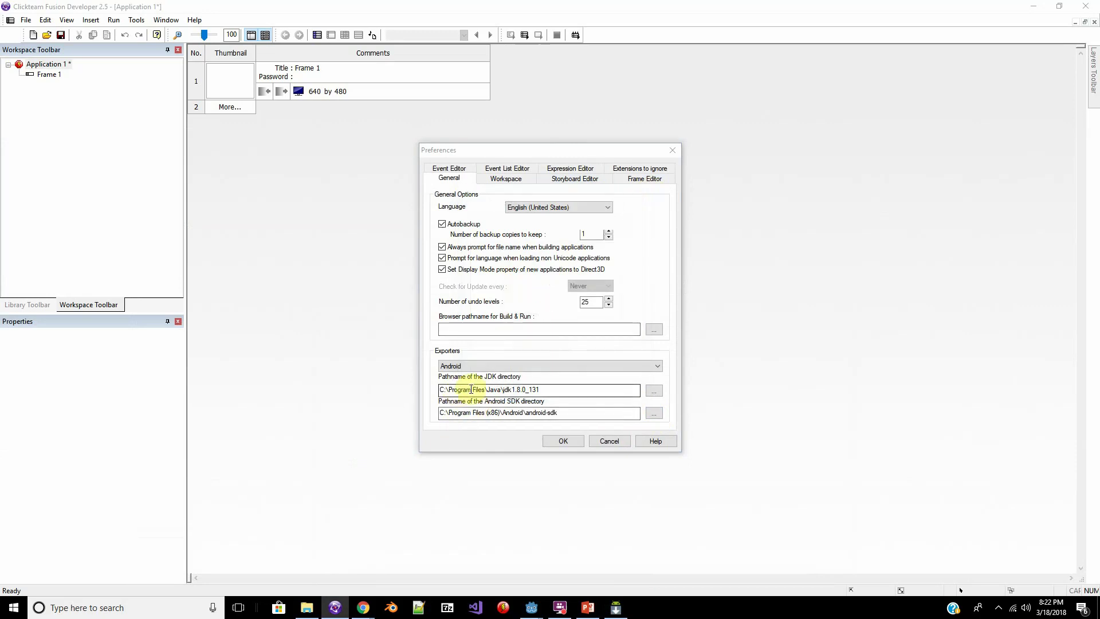
pyautogui.click(468, 417)
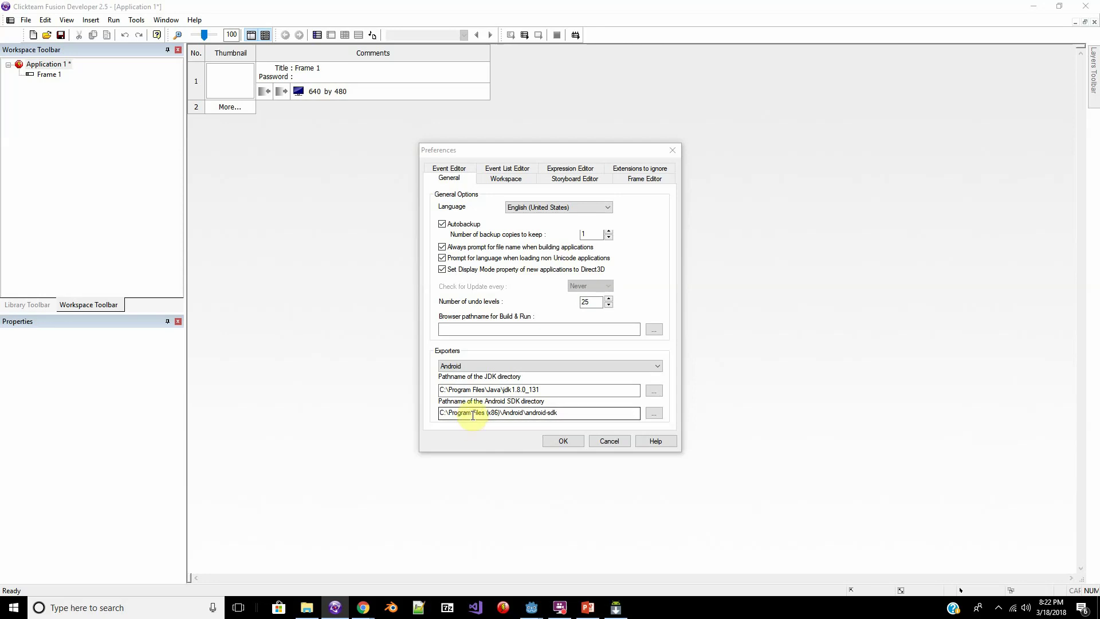
pyautogui.click(569, 441)
# - Show Application 1's Android options, set Build API to 26, and enlarge the Properties panel
pyautogui.click(44, 65)
pyautogui.click(44, 65)
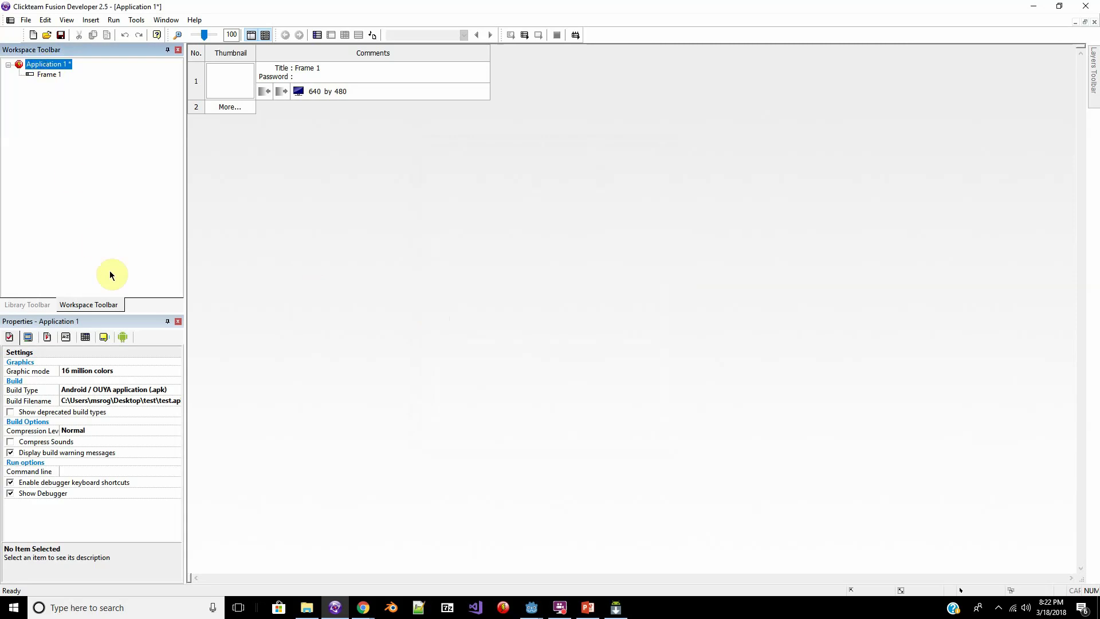
pyautogui.click(125, 338)
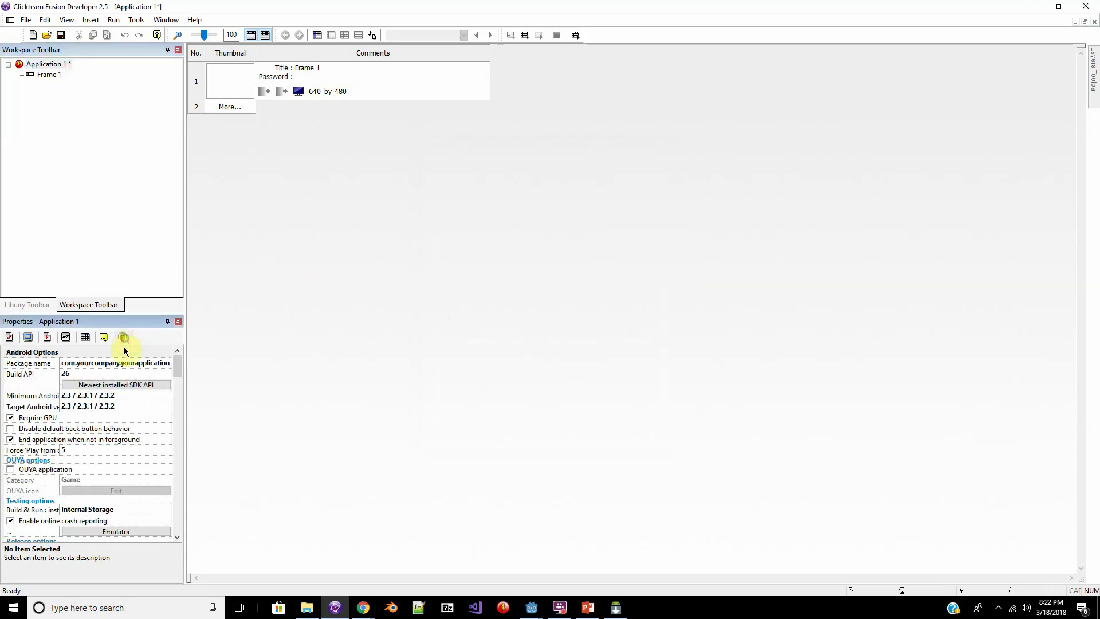
pyautogui.click(118, 384)
pyautogui.moveTo(185, 337); pyautogui.dragTo(318, 336)
pyautogui.moveTo(181, 318); pyautogui.dragTo(172, 122)
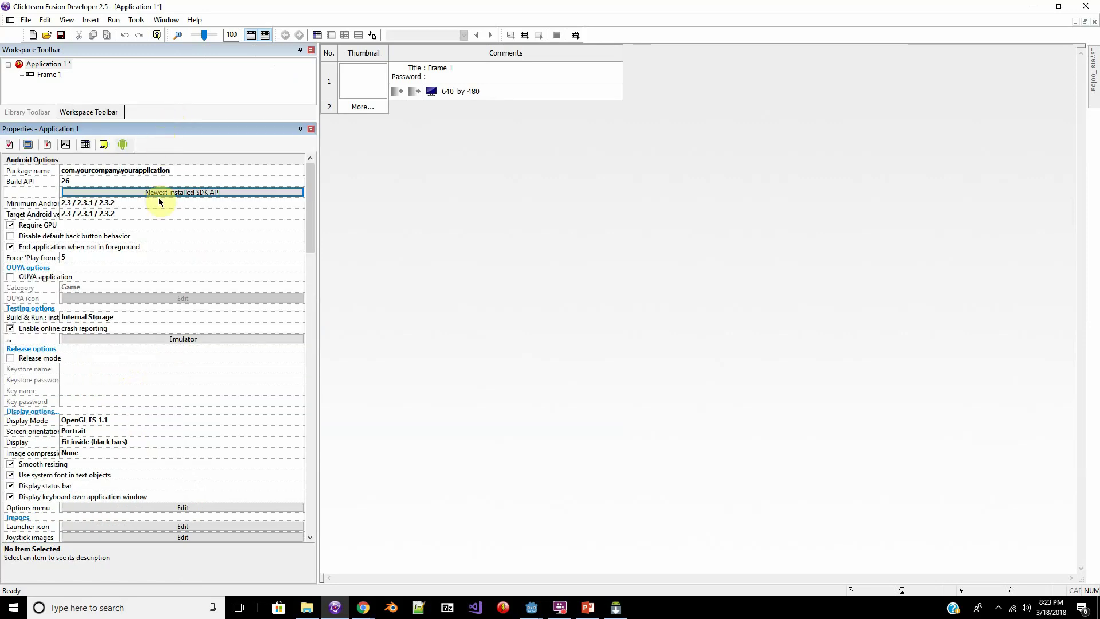
# - Replace the default package name with net.quailstudio.mygame and commit it
pyautogui.click(189, 170)
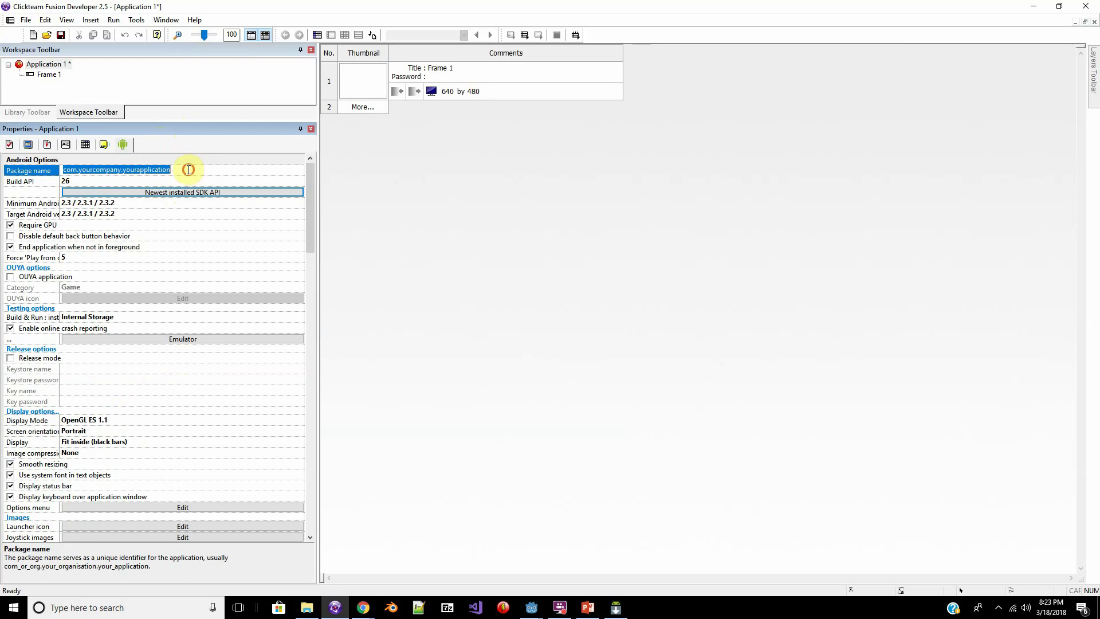
pyautogui.click(187, 170)
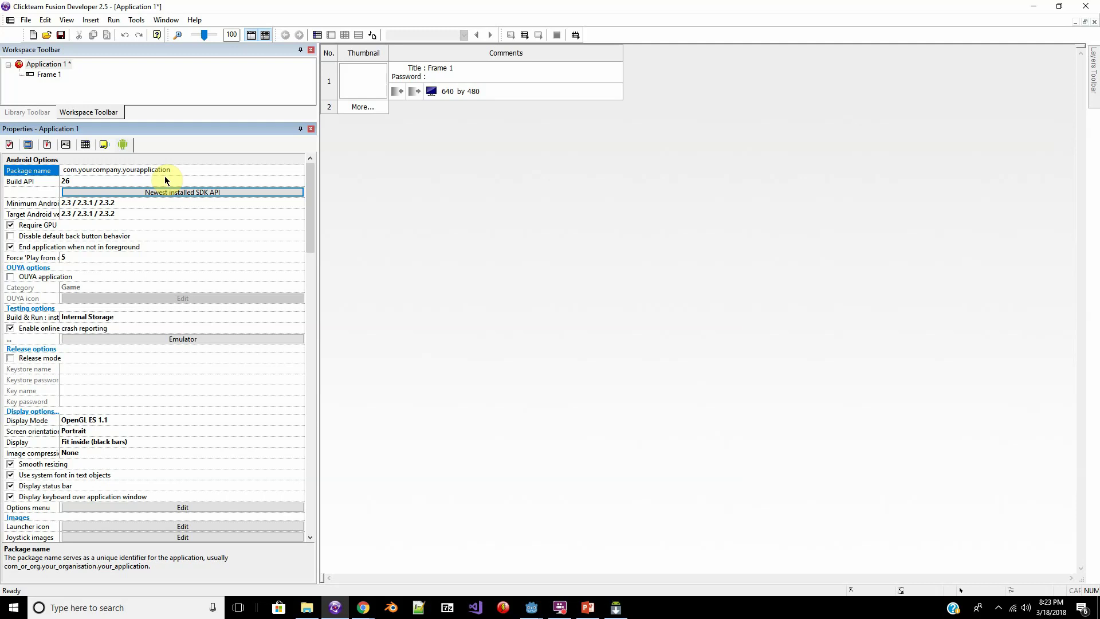
pyautogui.moveTo(164, 178); pyautogui.dragTo(2, 201)
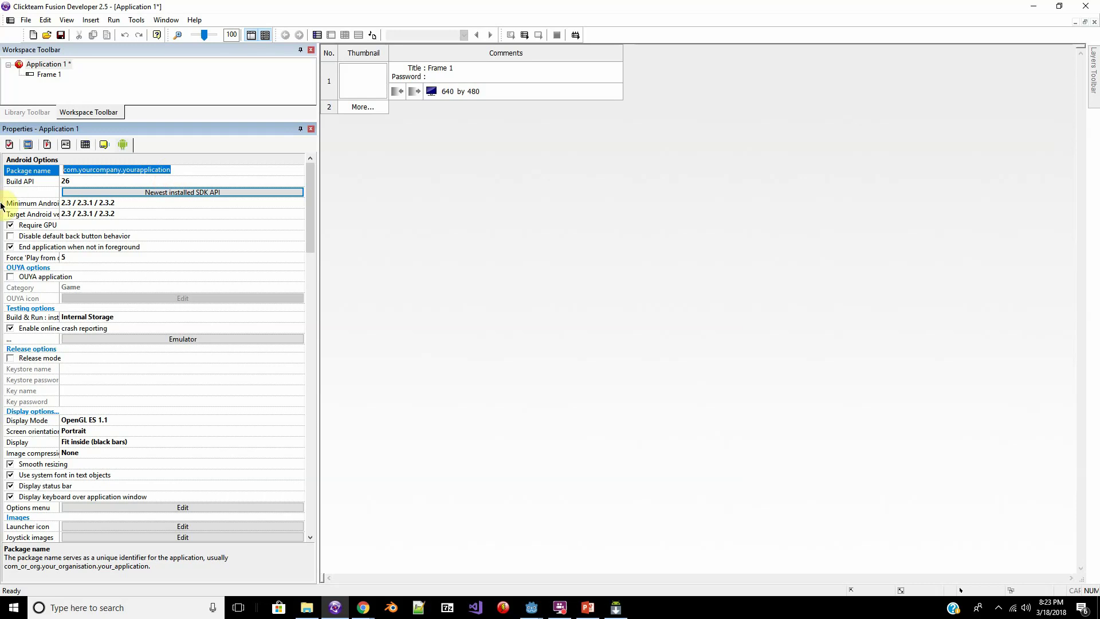
pyautogui.write('net.quailstud')
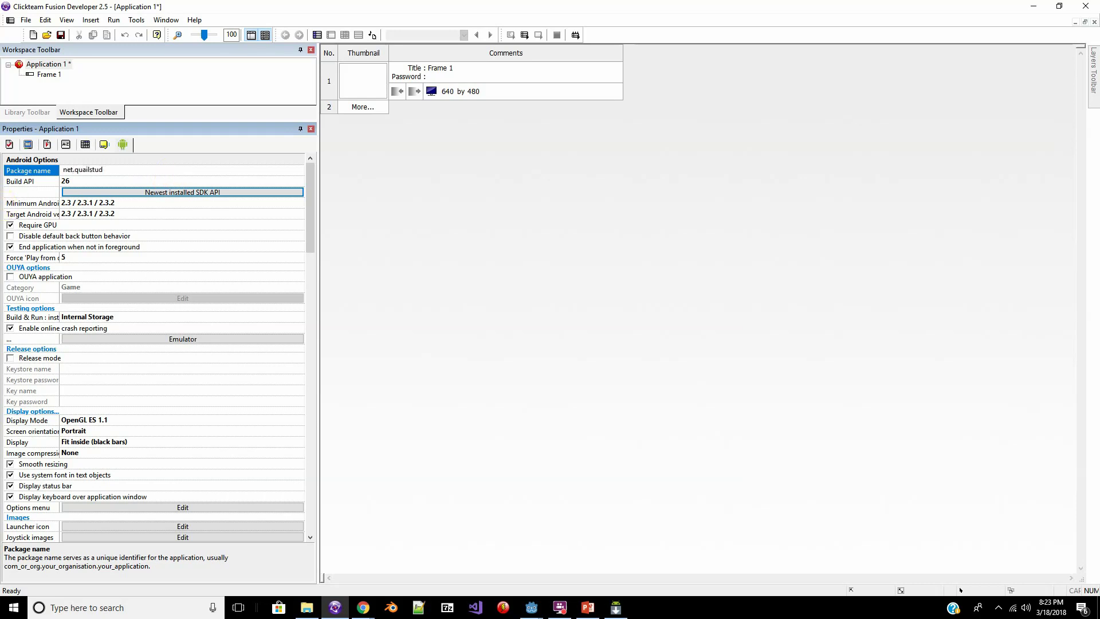
pyautogui.write('io.n')
pyautogui.write('mygame')
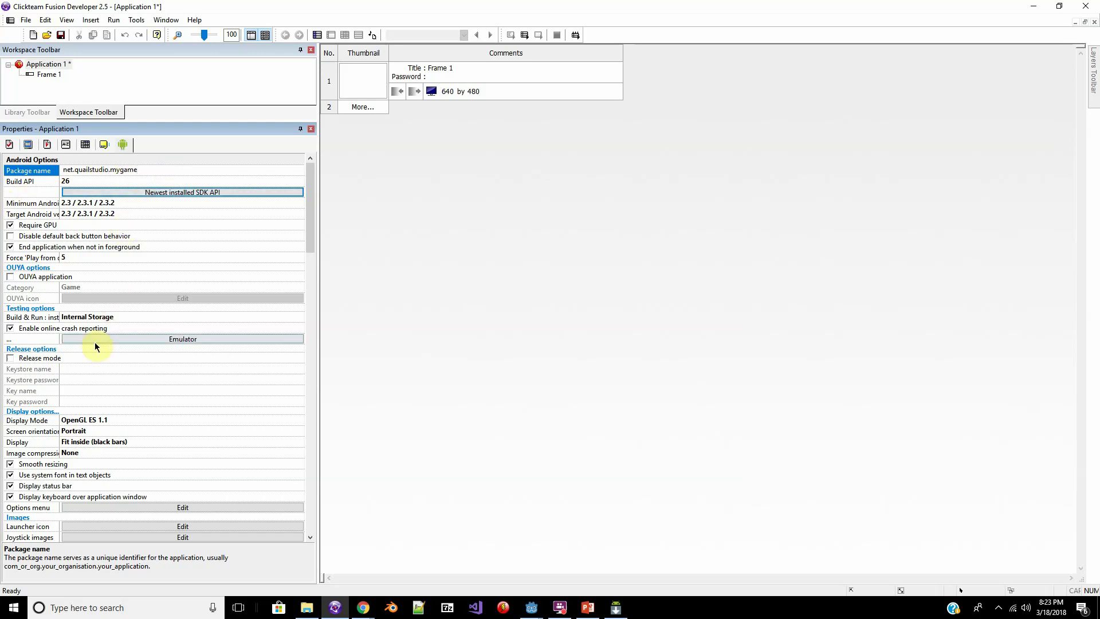
pyautogui.click(43, 360)
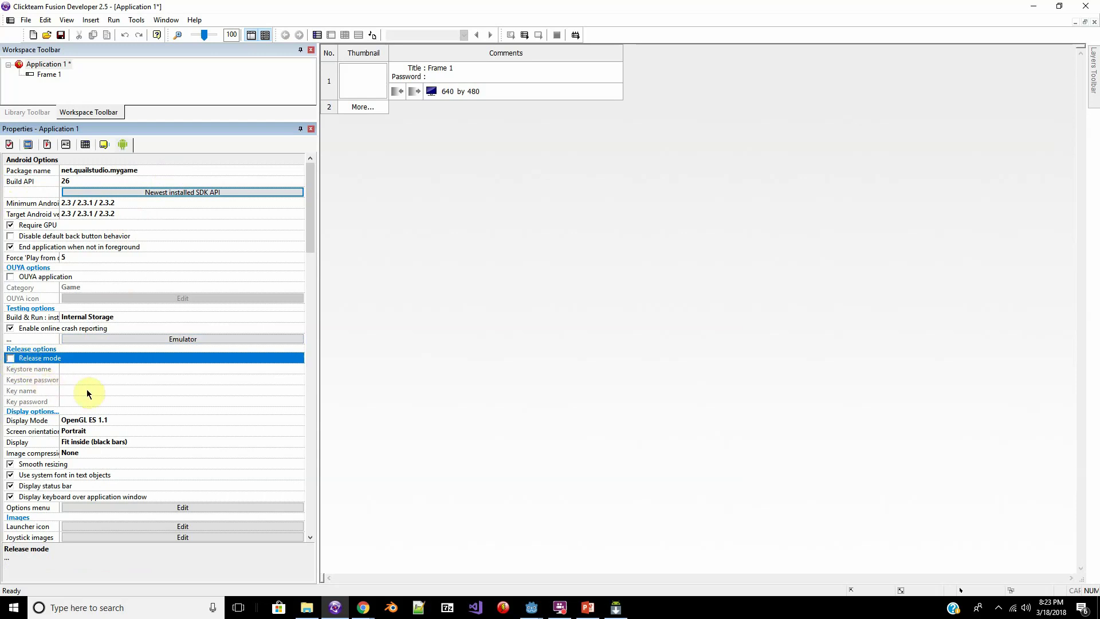
# - Change the screen orientation from Portrait to Landscape
pyautogui.scroll(-1, 82, 418)
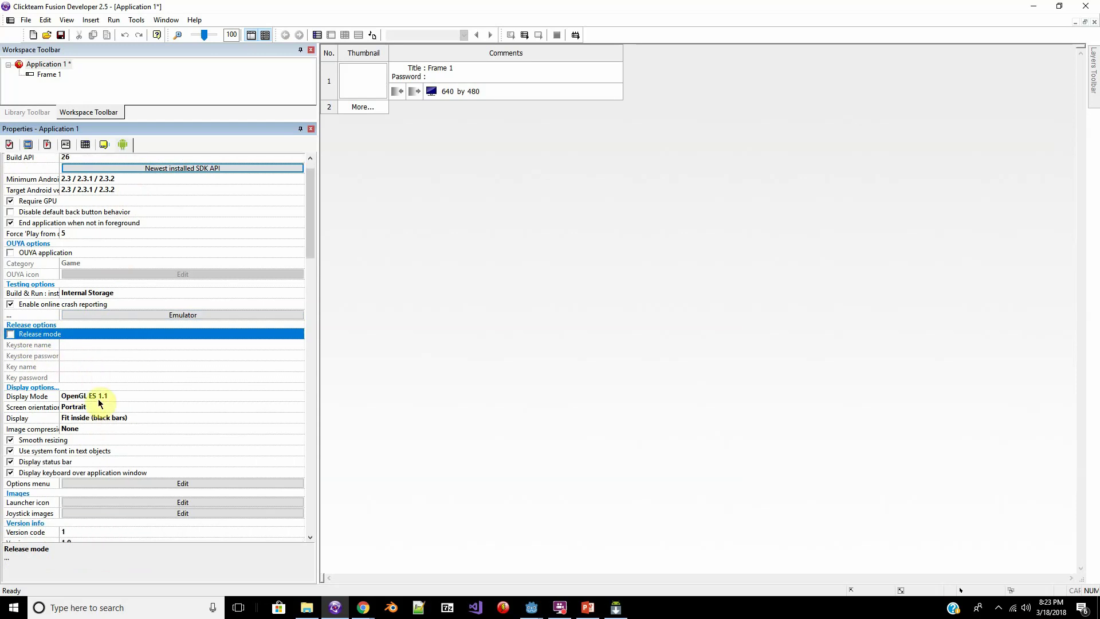
pyautogui.click(83, 408)
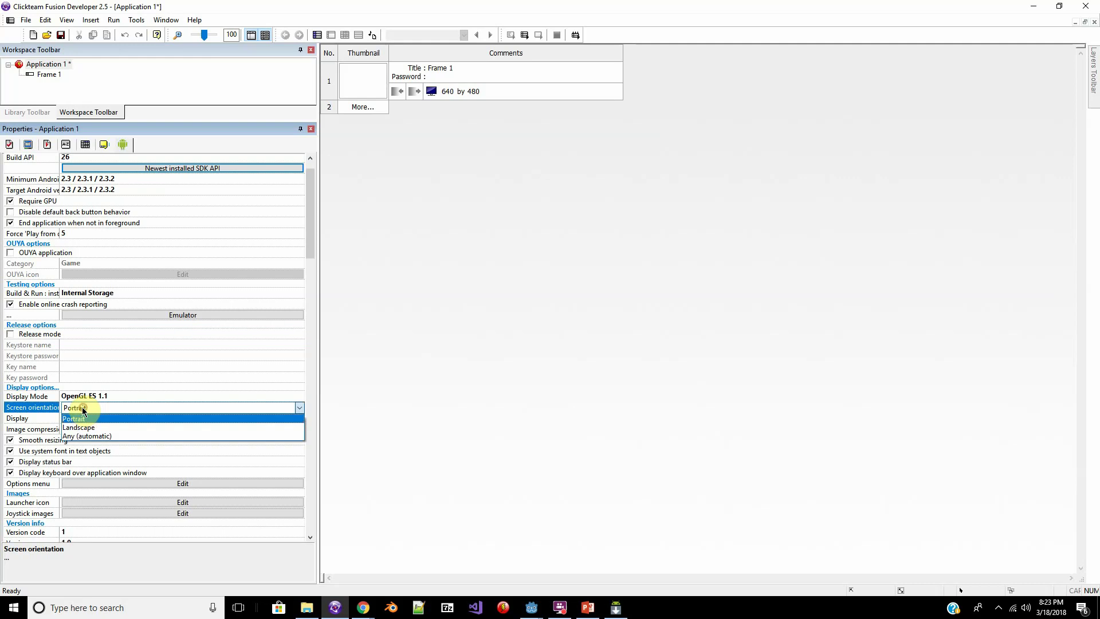
pyautogui.click(95, 418)
pyautogui.click(93, 406)
pyautogui.click(93, 446)
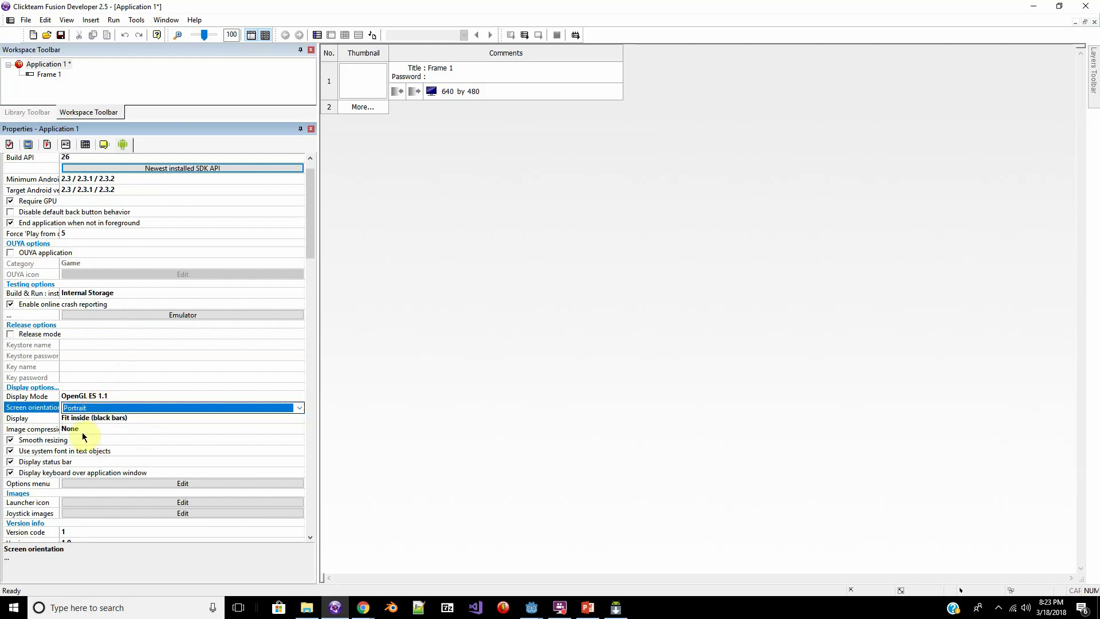
# - Keep version code 1 and version name 1.0
pyautogui.scroll(-4, 80, 424)
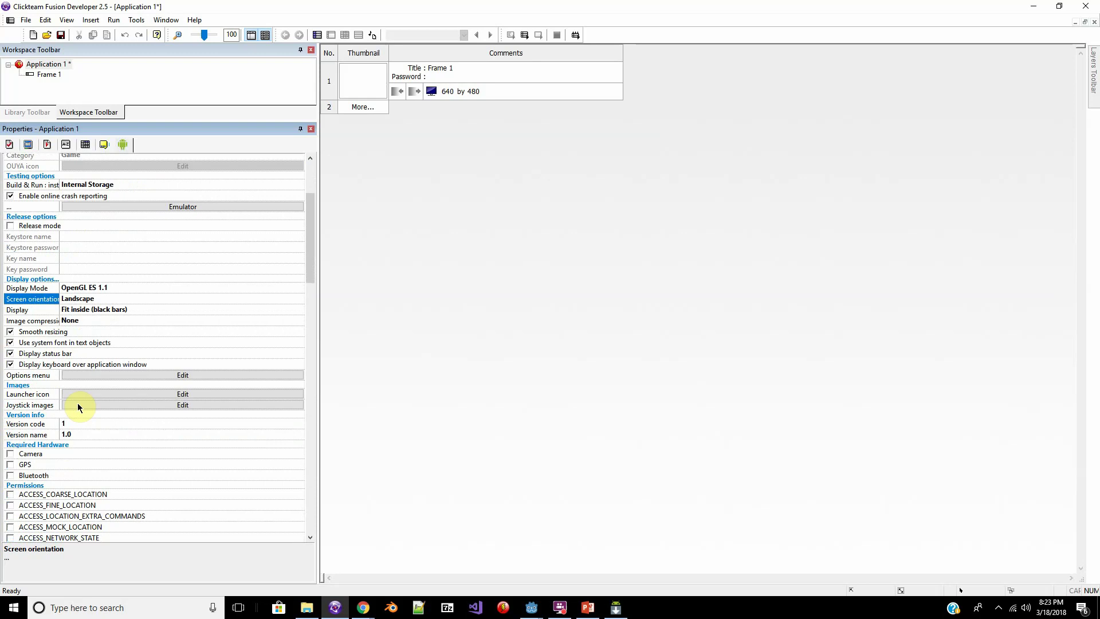
pyautogui.scroll(-4, 77, 404)
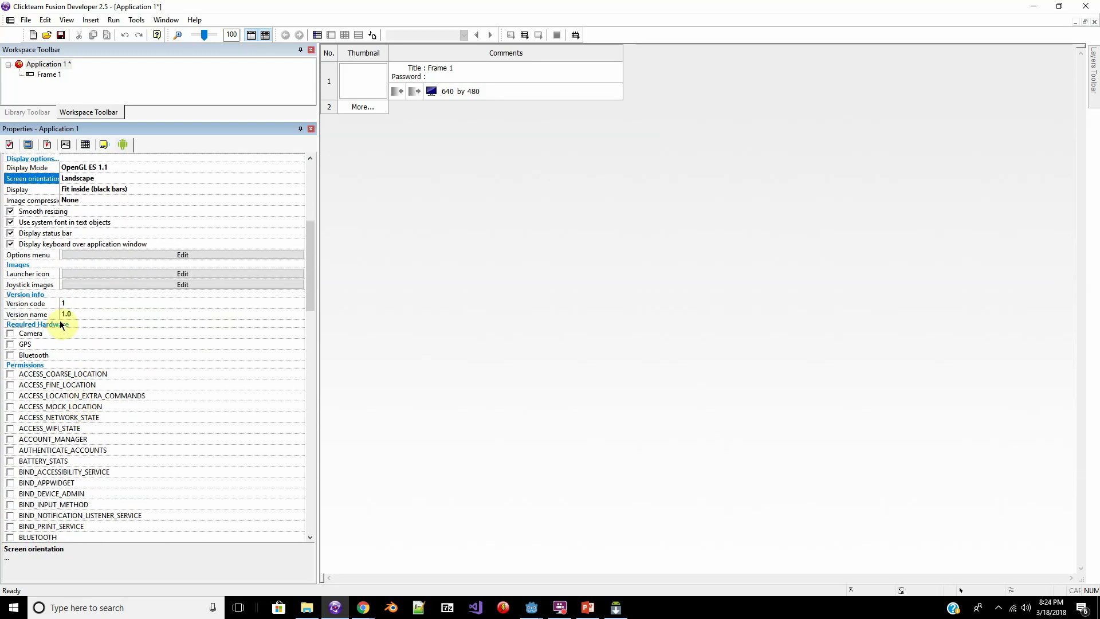
pyautogui.click(75, 304)
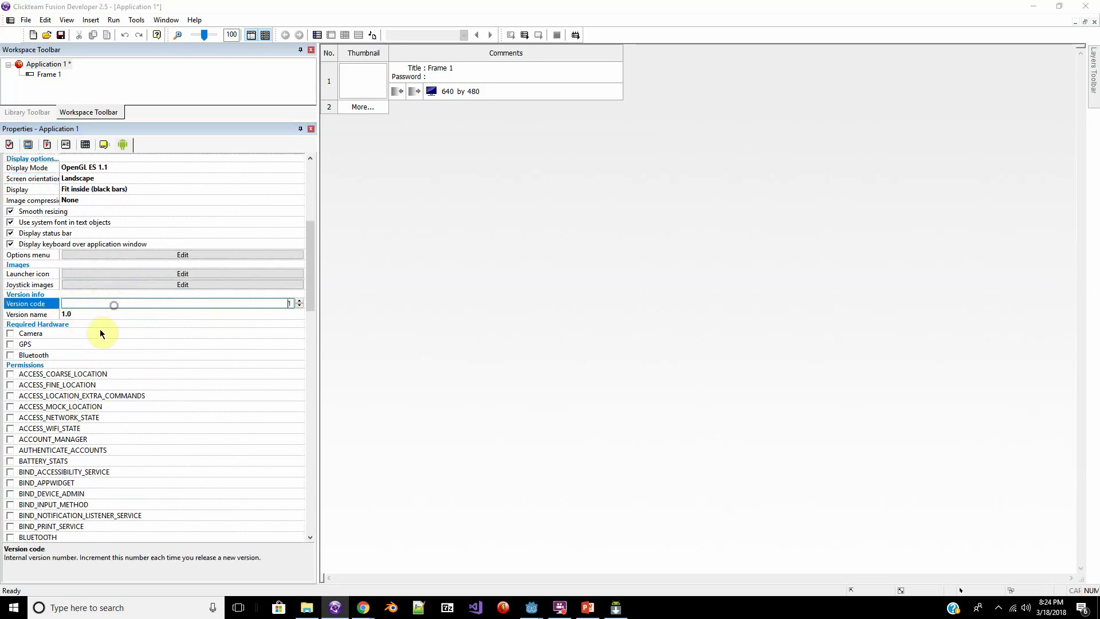
pyautogui.click(104, 301)
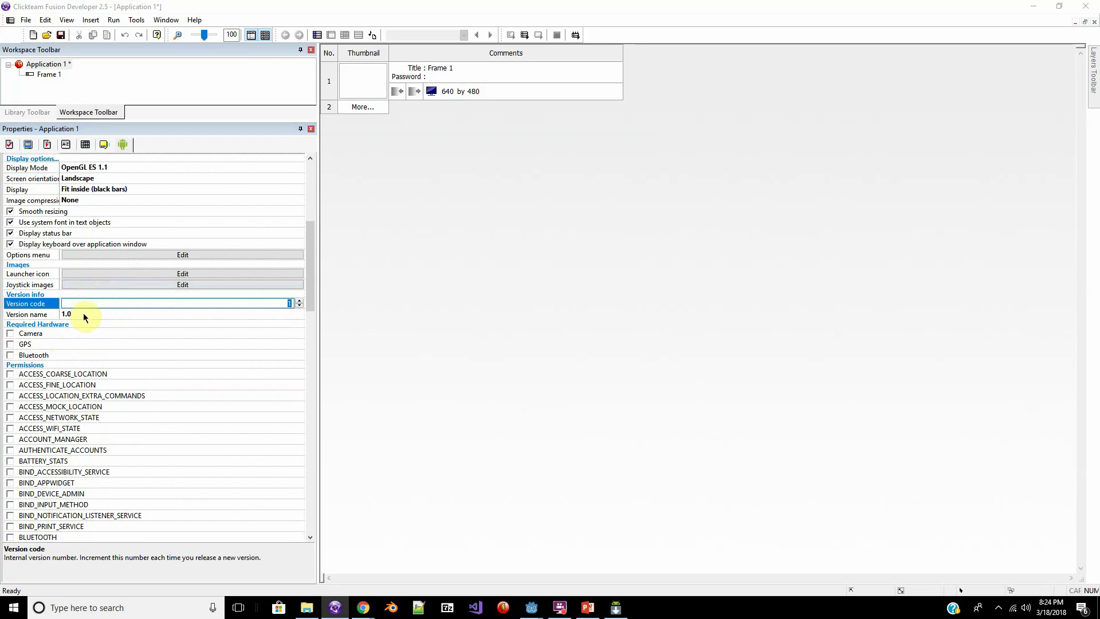
pyautogui.click(81, 313)
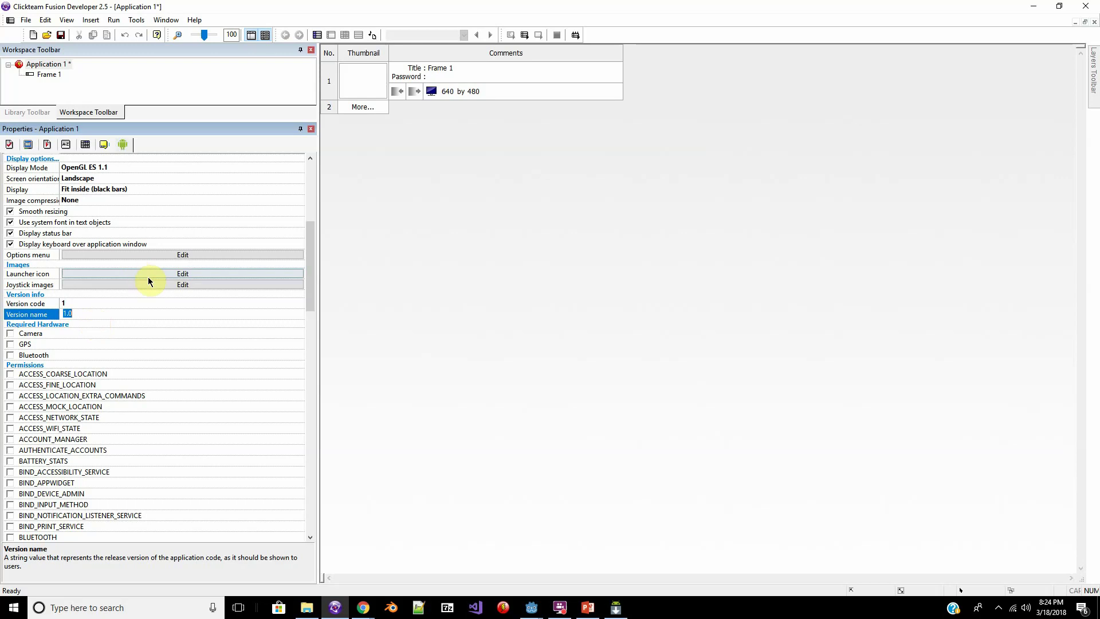
# - Scroll through the Android permissions leaving all unticked, then deselect Application 1
pyautogui.scroll(-2, 140, 315)
pyautogui.scroll(-8, 140, 315)
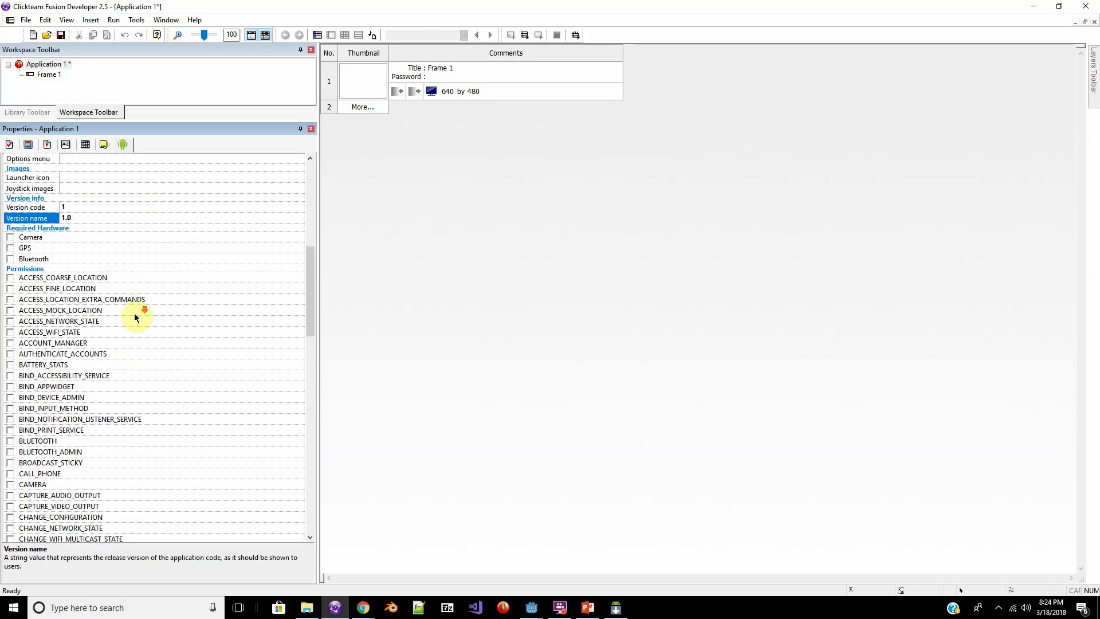
pyautogui.moveTo(309, 348); pyautogui.dragTo(304, 462)
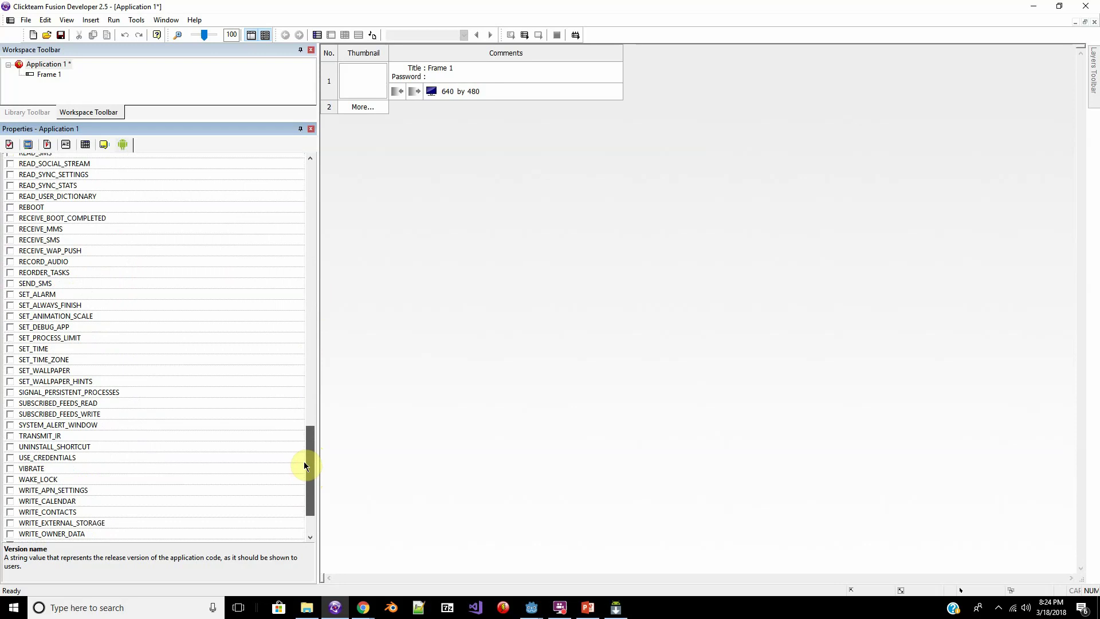
pyautogui.moveTo(304, 461); pyautogui.dragTo(313, 289)
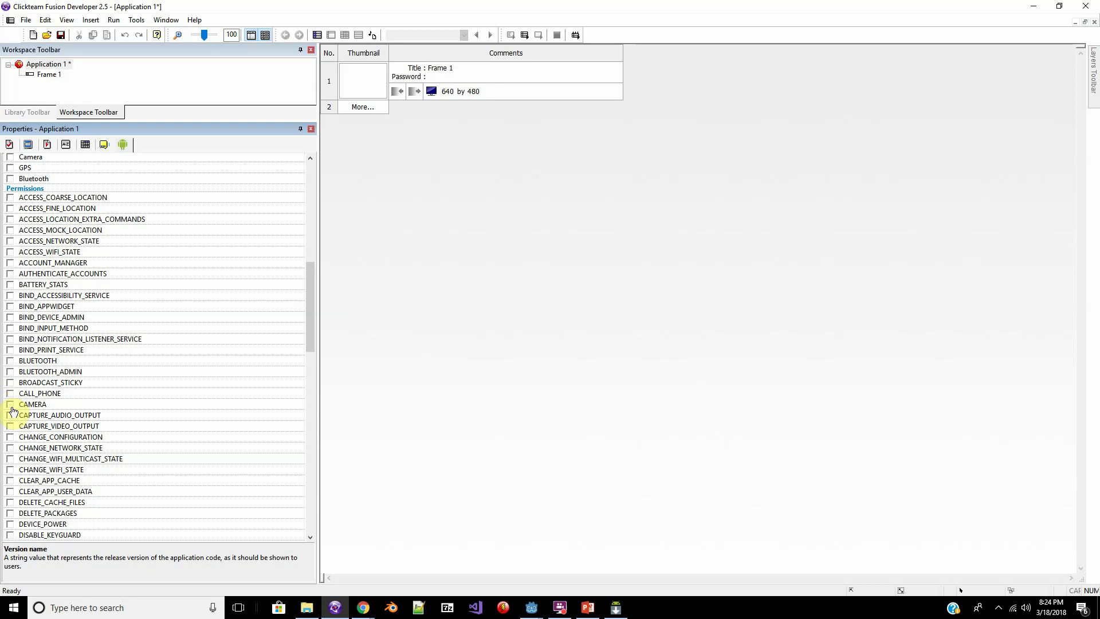
pyautogui.moveTo(308, 316); pyautogui.dragTo(327, 204)
pyautogui.click(428, 197)
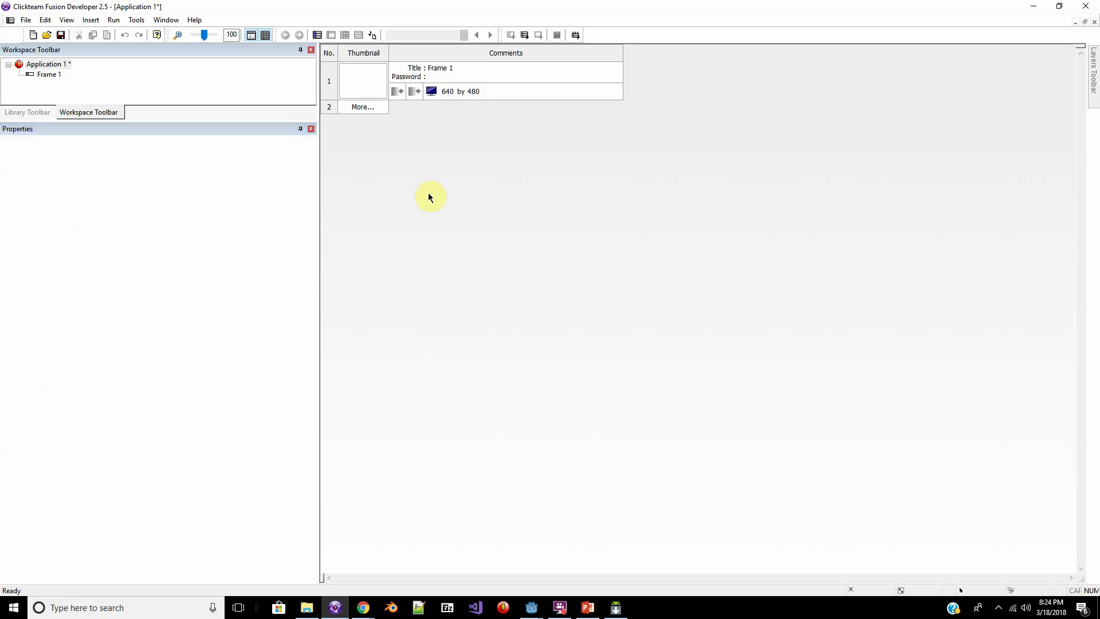